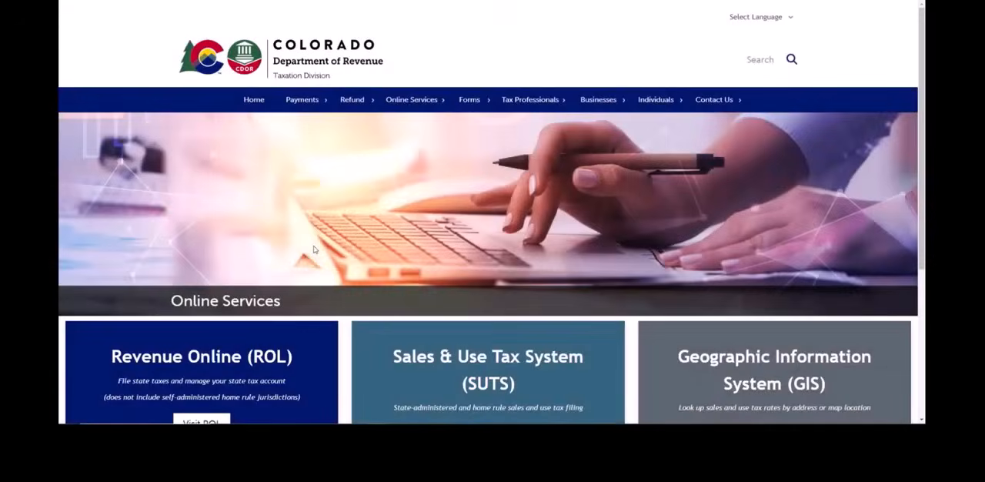
Open Revenue Online from the Online Services page and log in with the username EXAMPLE1 and the account password.
scroll(313, 249, down, 3)
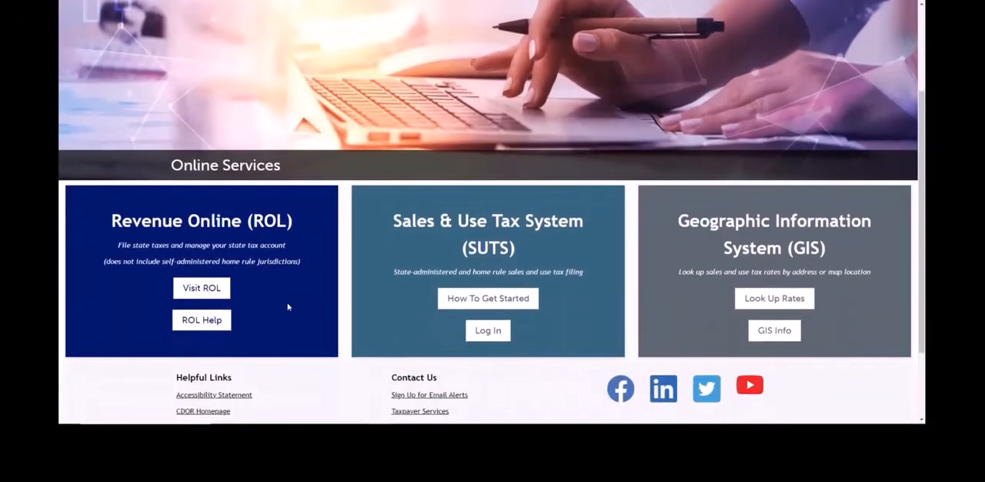
click(202, 288)
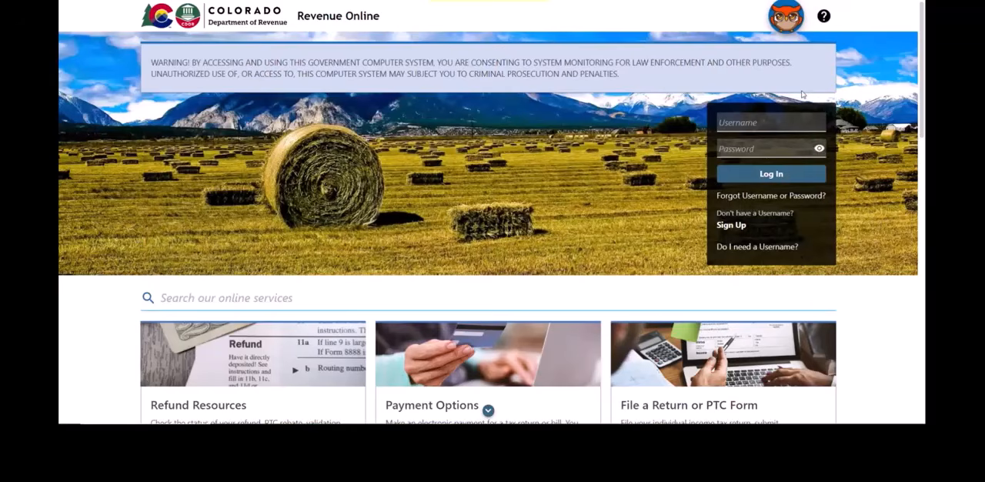
click(789, 120)
text(EXAMPL)
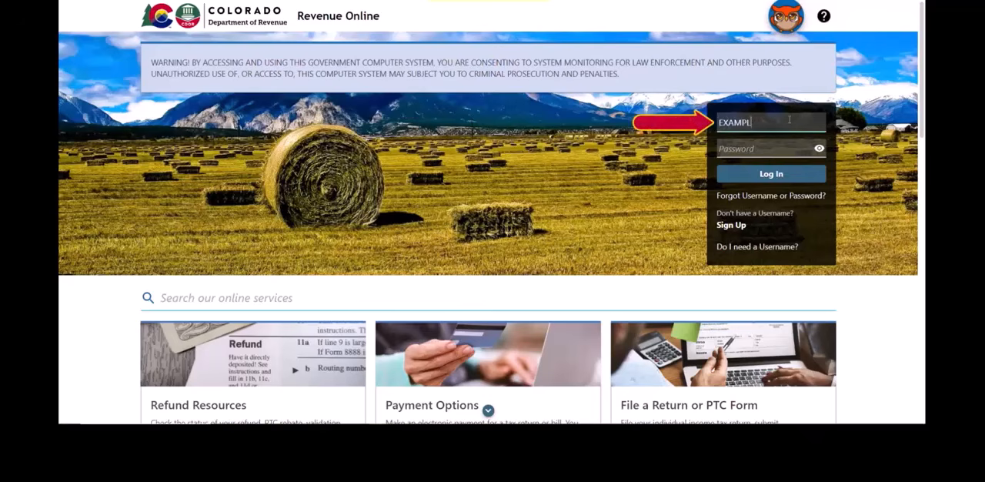
text(E1)
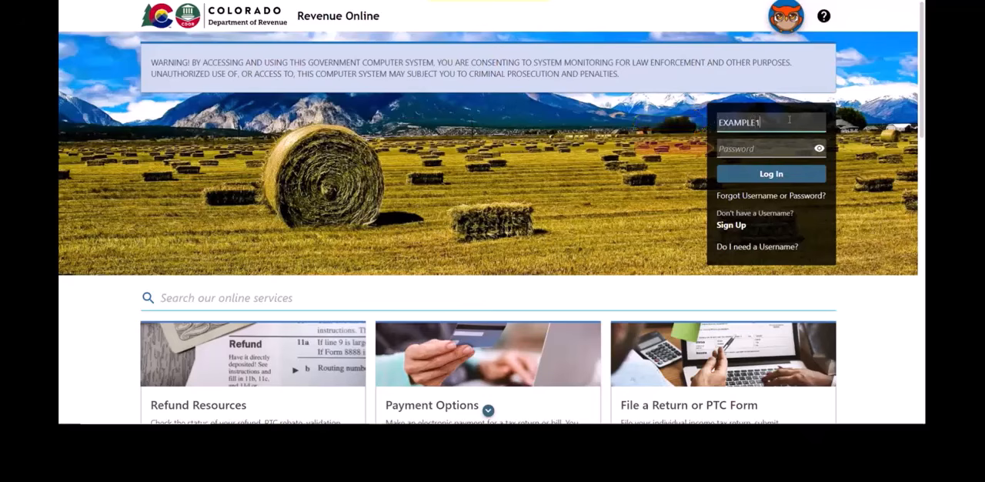
click(778, 149)
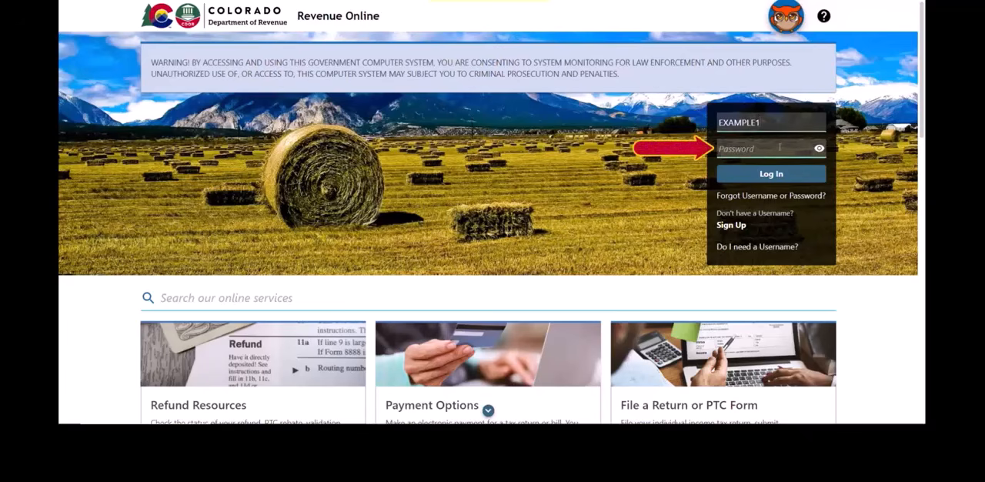
text(**********)
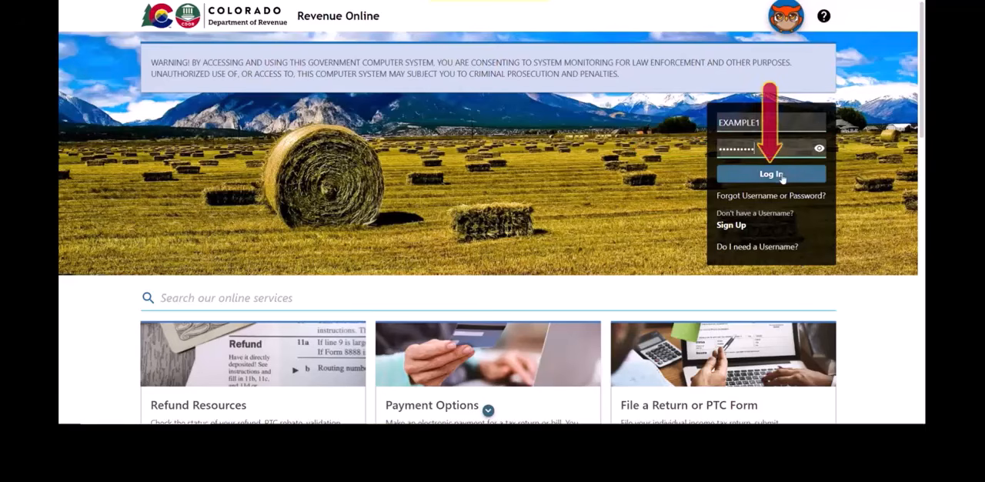
click(771, 174)
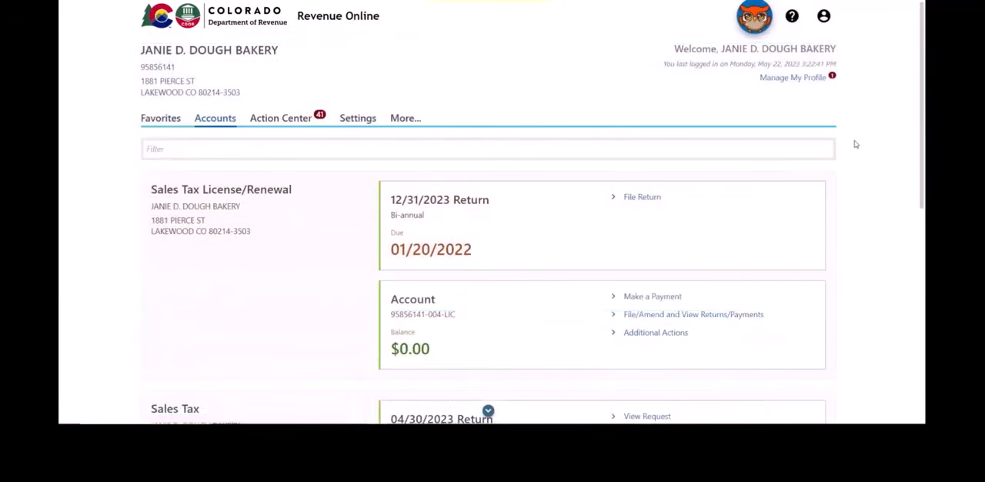
Start a payment for the Sales Tax account, choosing Checking as the bank account type and auto-populating the routing number.
scroll(856, 146, down, 3)
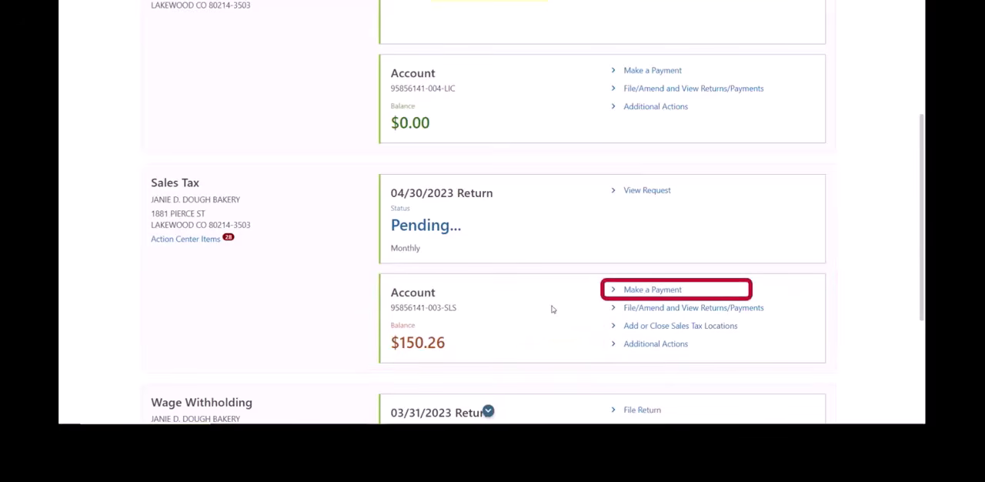
click(651, 290)
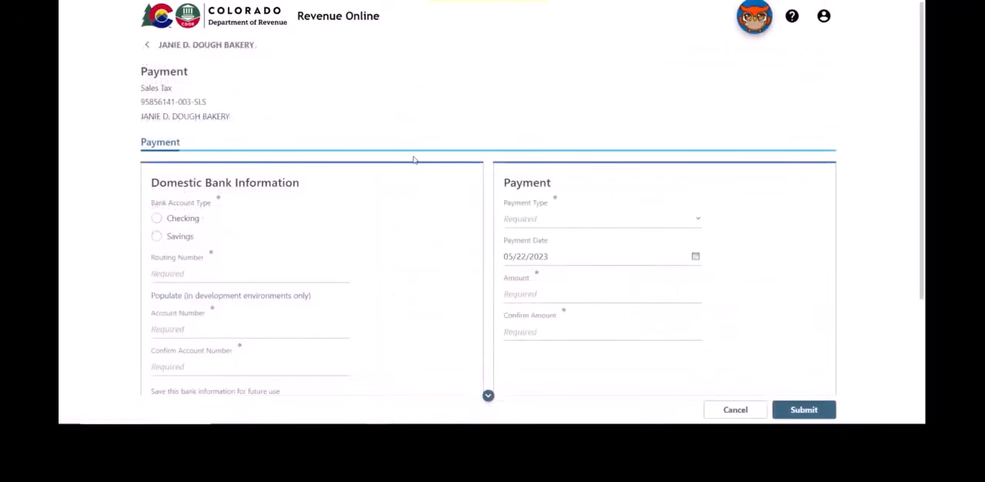
scroll(414, 160, down, 1)
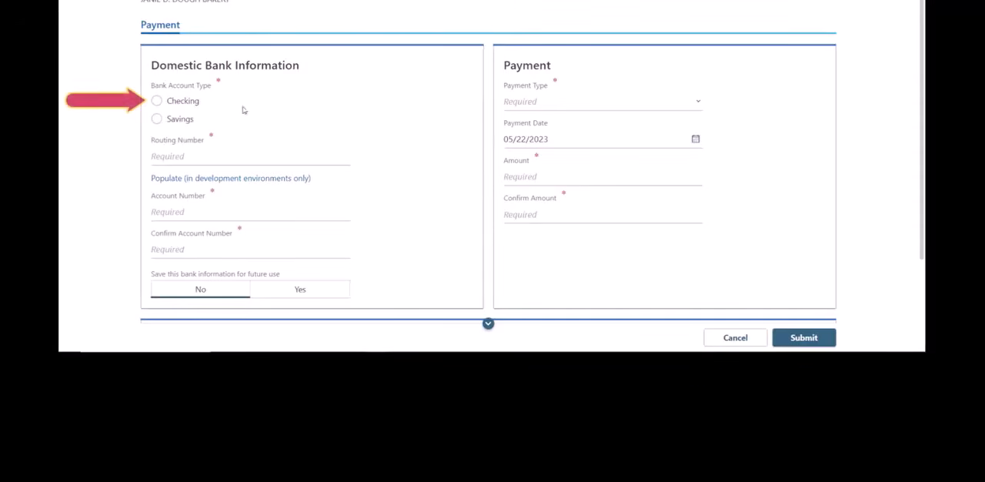
click(182, 106)
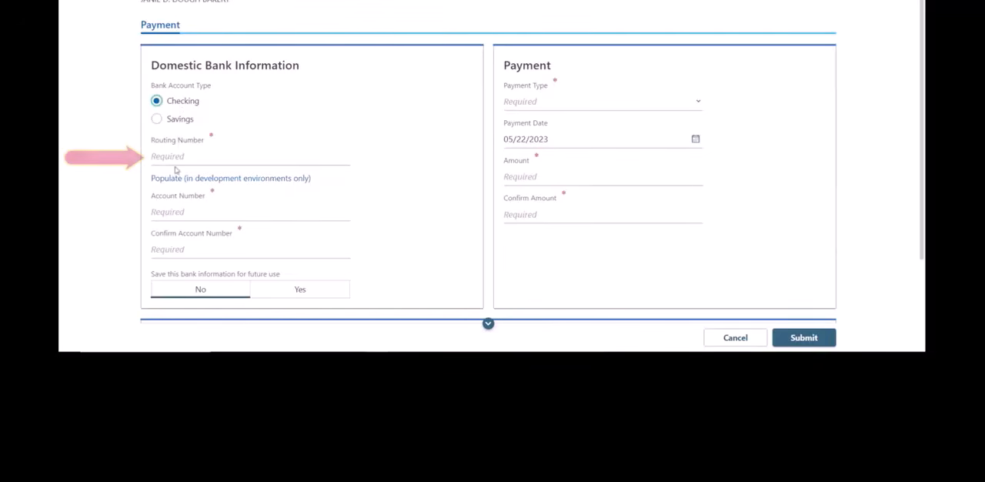
click(243, 177)
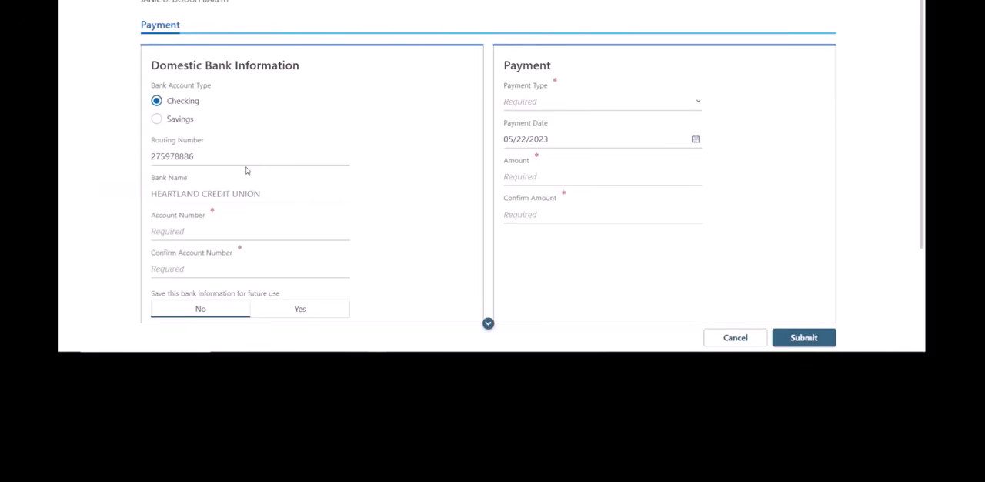
Enter and confirm the bank account number, and choose No for saving the bank information for future use.
click(176, 231)
text(123456789)
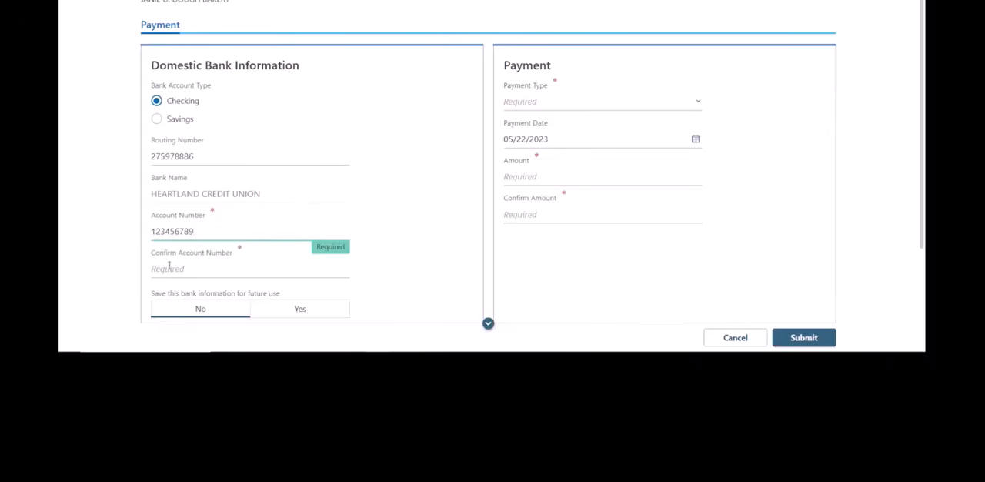
click(170, 268)
text(123456789)
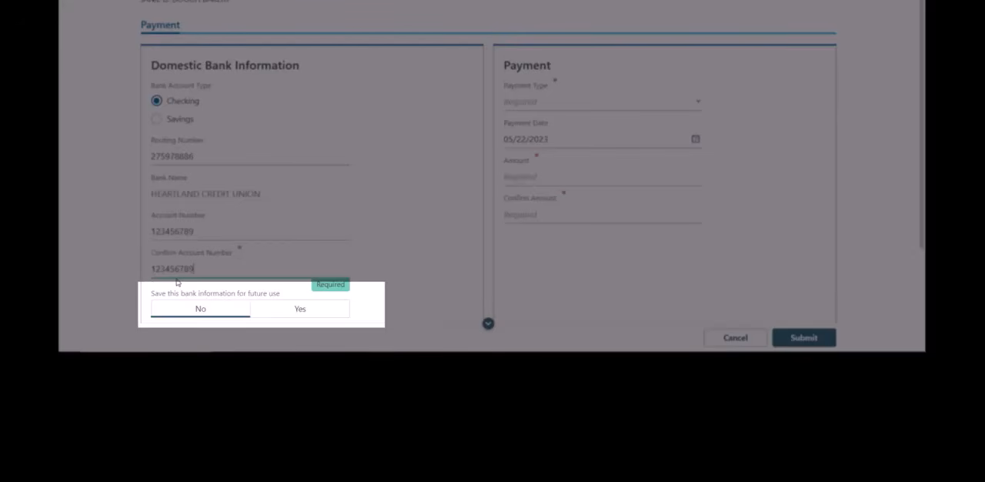
click(223, 311)
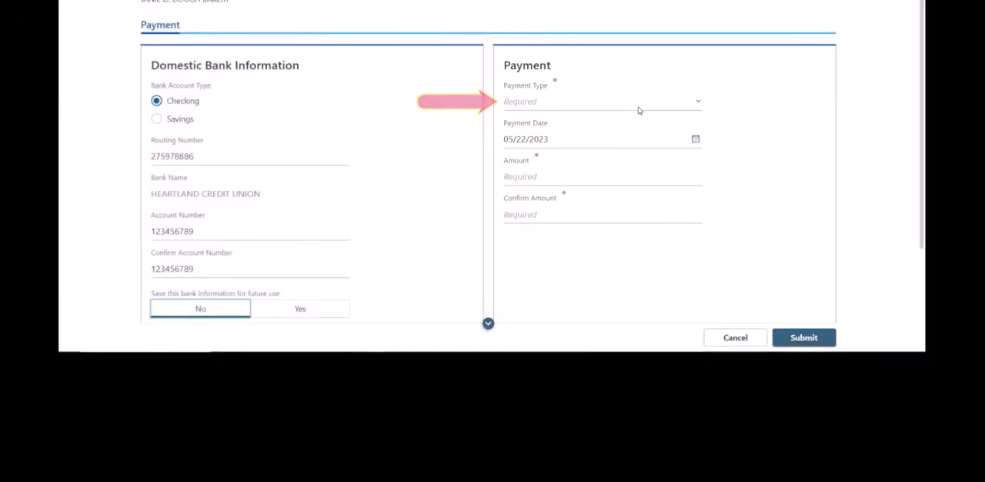
Set the payment type to Return Payment and the period to 04/30/2023.
click(638, 110)
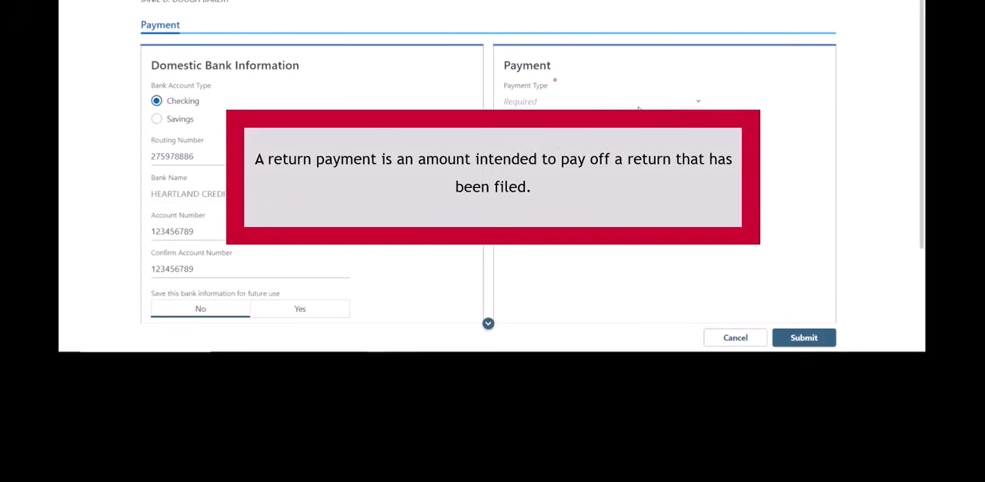
click(638, 108)
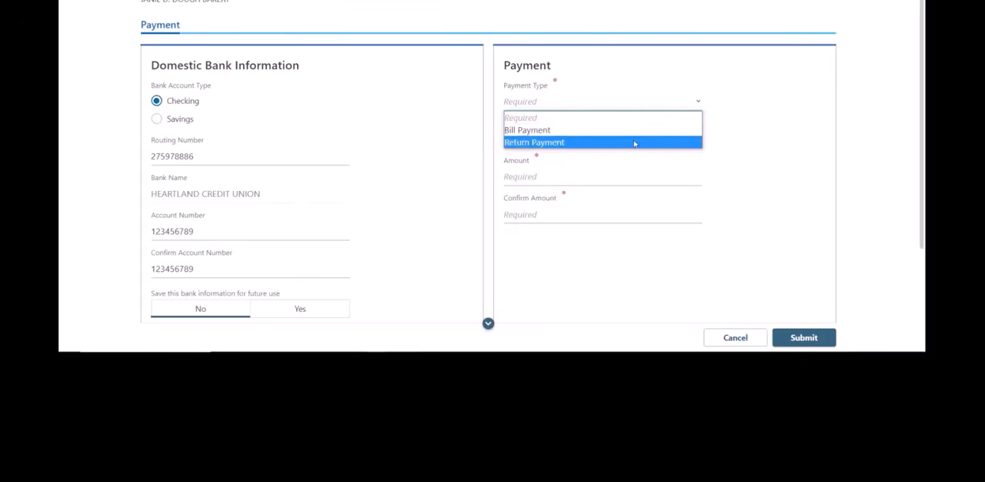
click(634, 142)
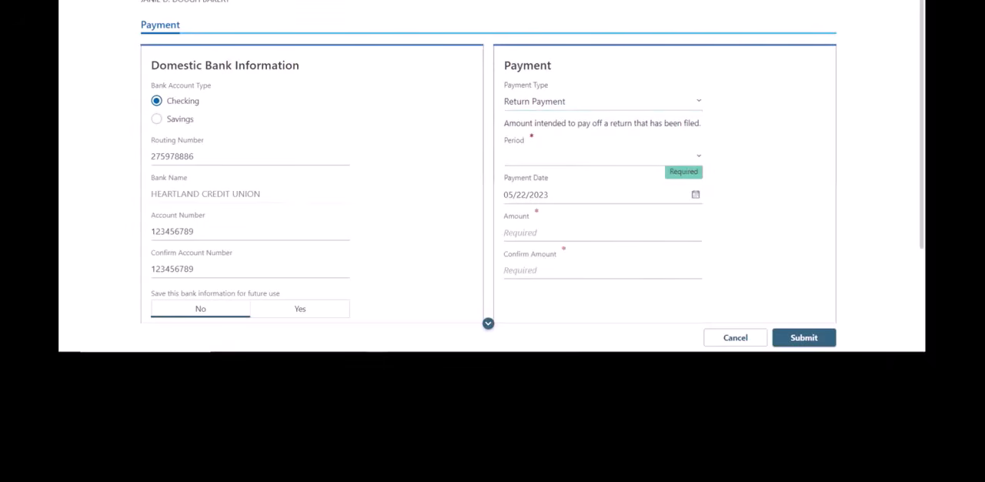
click(697, 159)
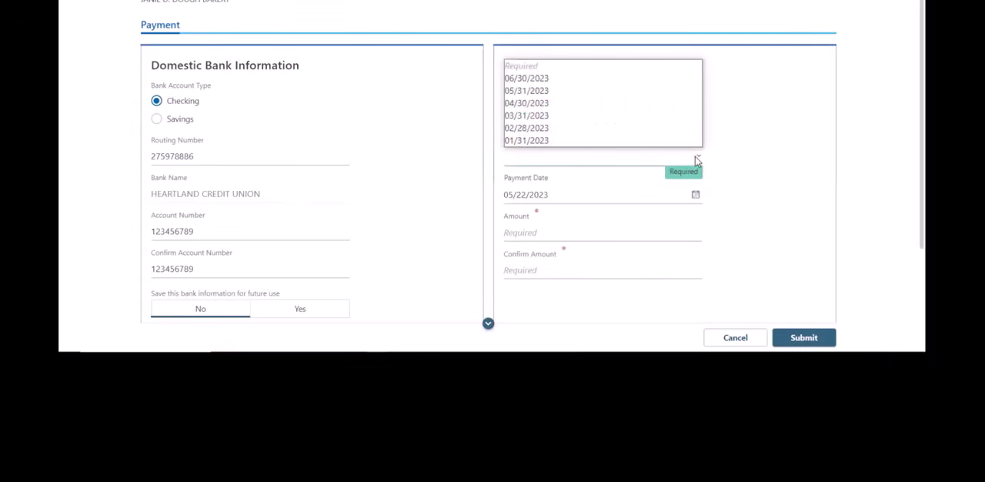
click(604, 103)
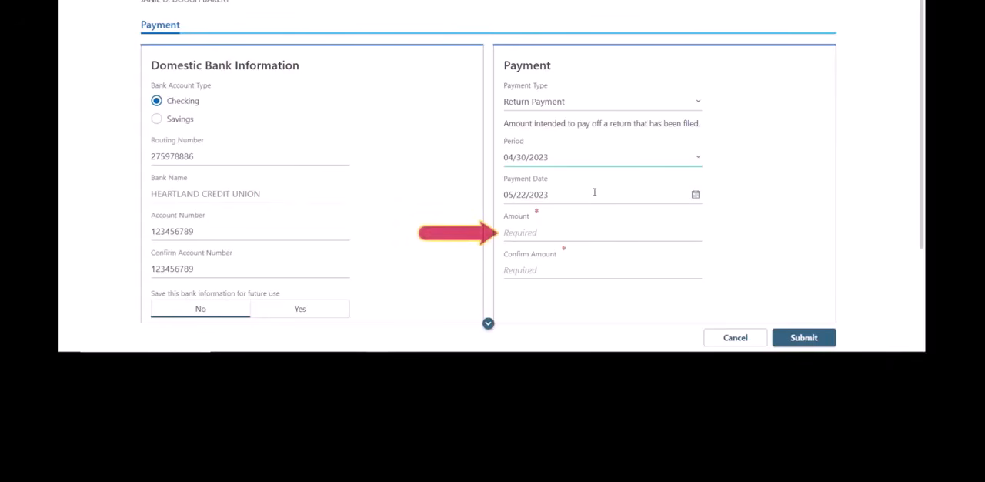
Enter 150.26 as the payment amount and confirm the same amount.
click(538, 238)
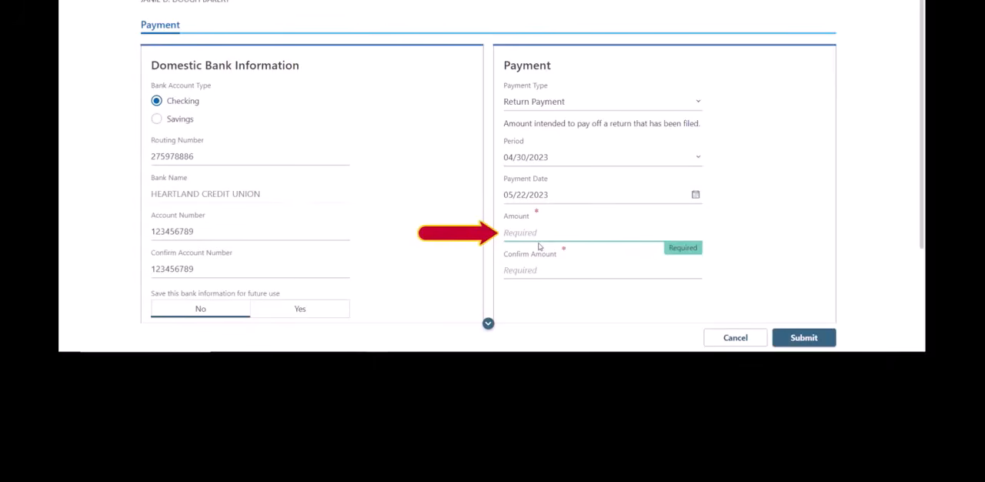
text(150.26)
click(542, 271)
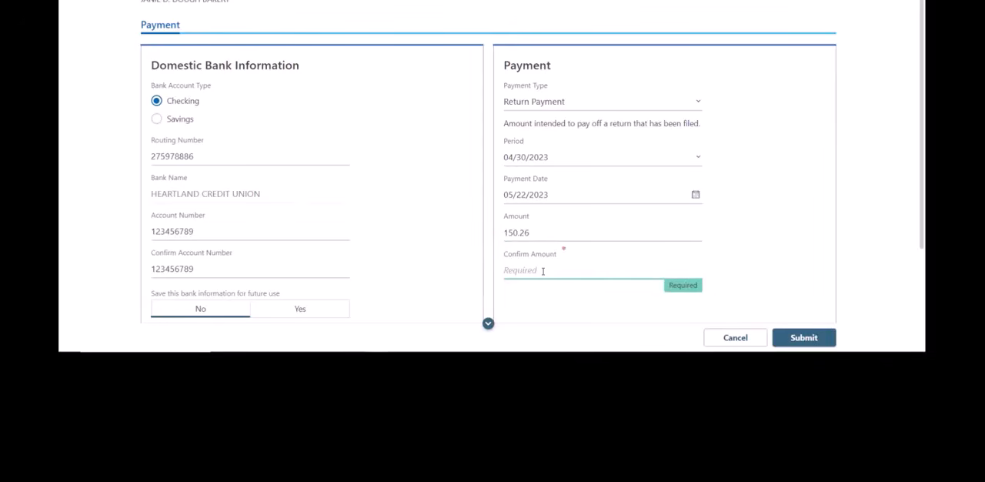
text(150.26)
Submit the payment and authorize the bank debit by signing with the account password.
scroll(731, 220, down, 3)
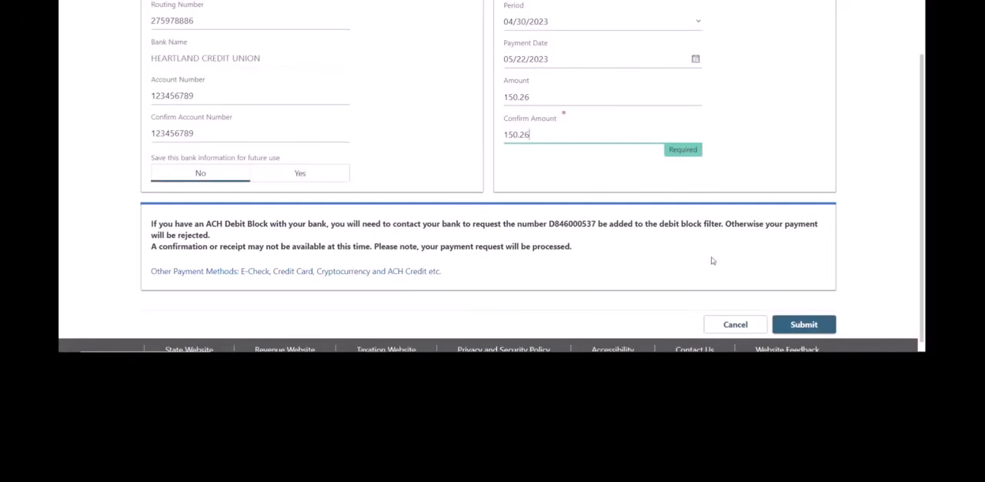
click(820, 333)
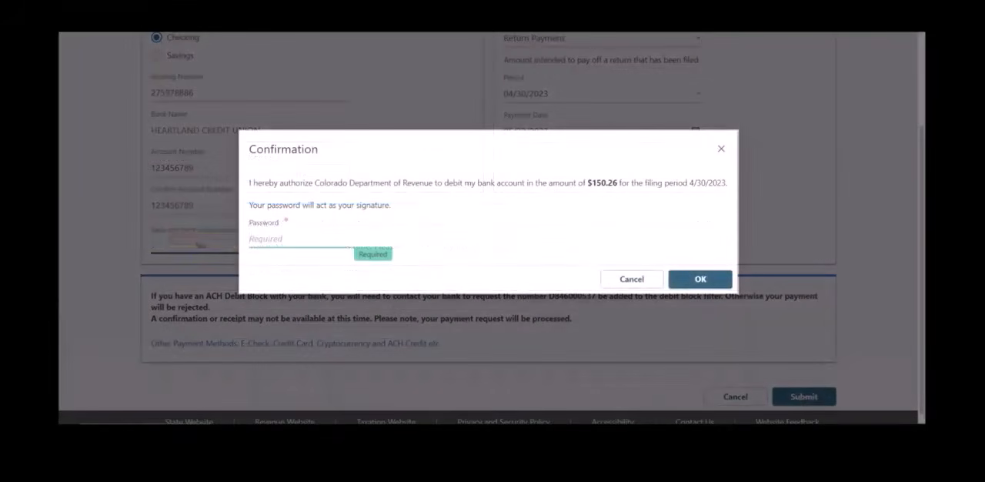
text(**********)
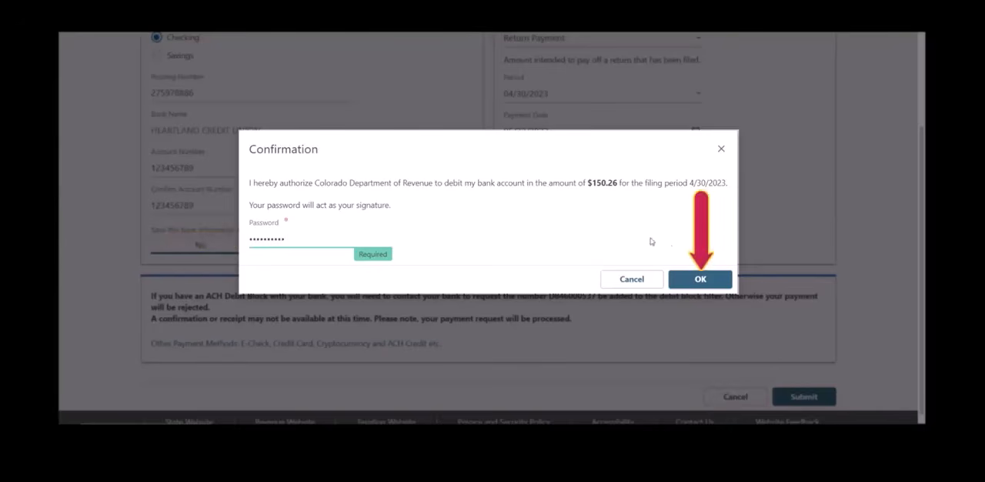
click(700, 280)
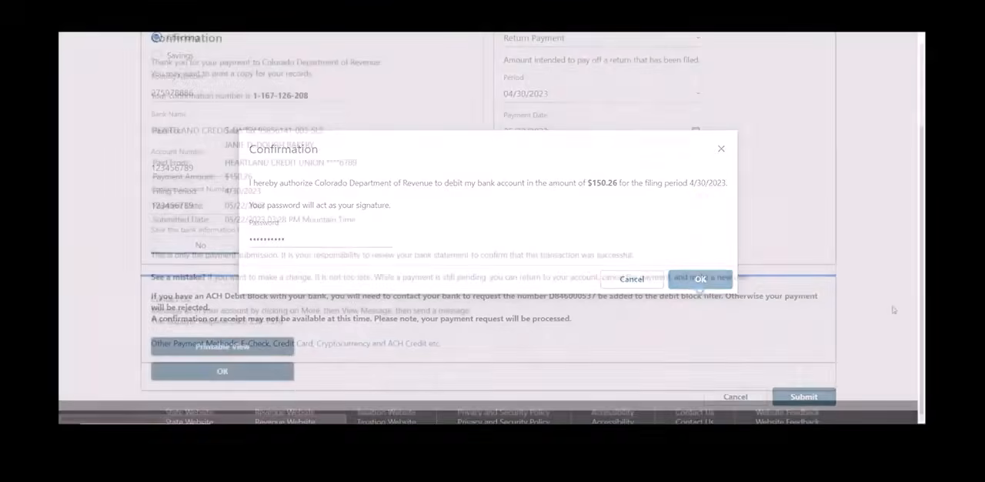